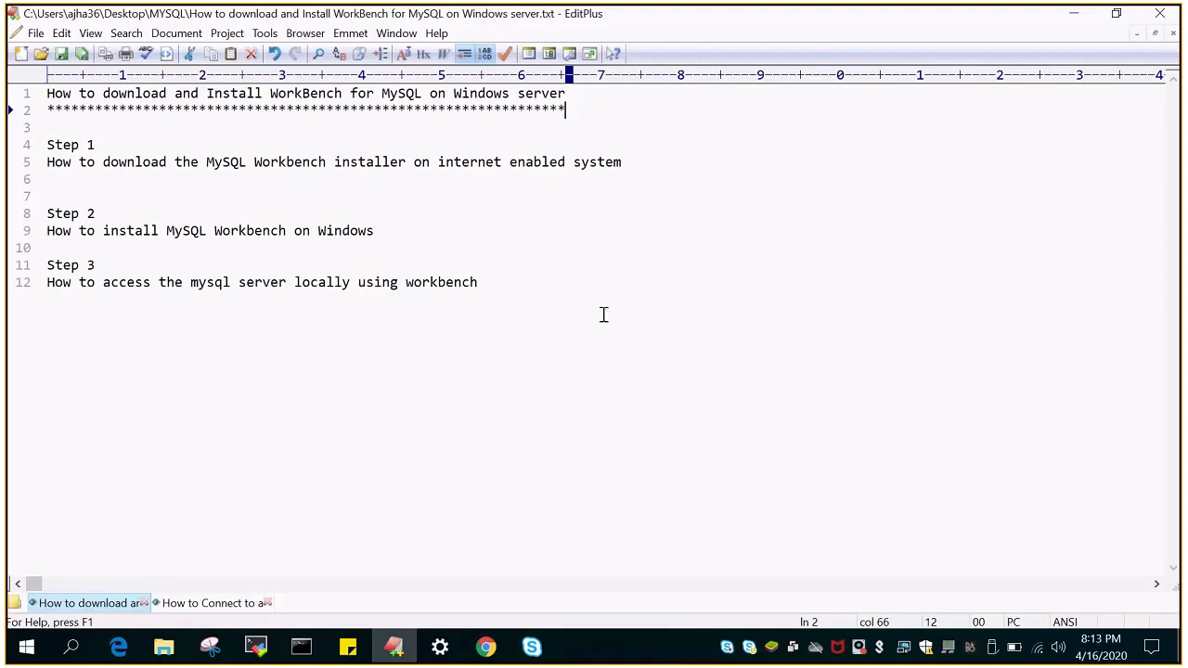
Open the dev.mysql.com MySQL Workbench 8.0.19 download page at its MSI installer, then minimize Chrome
click(487, 647)
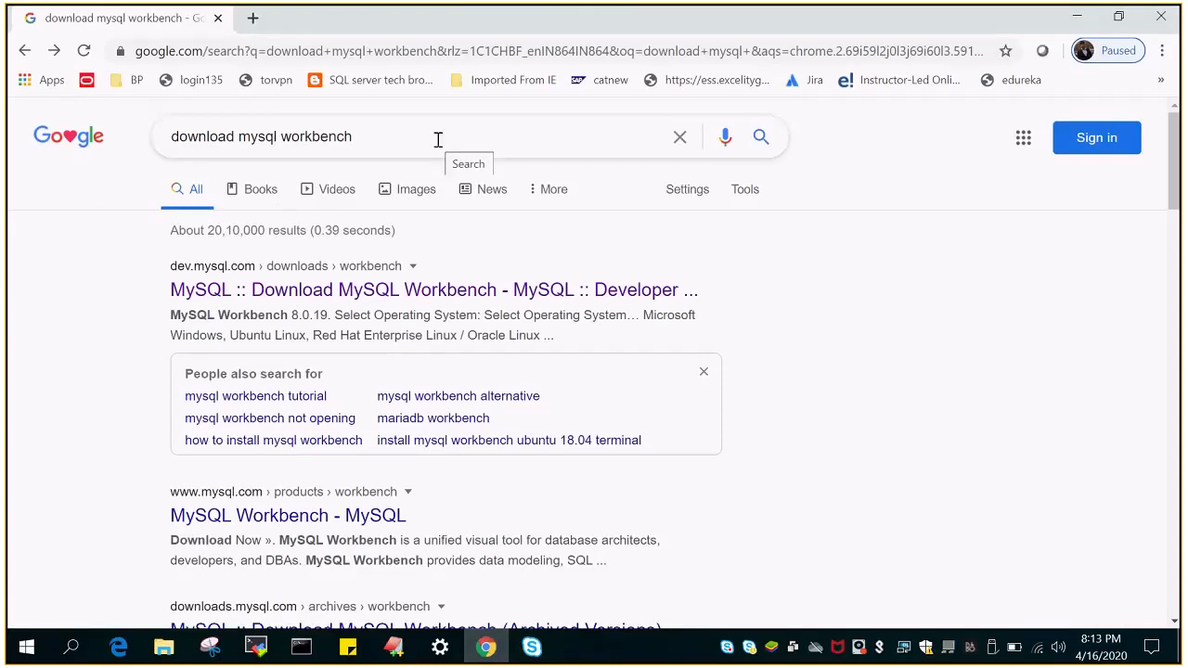
click(289, 291)
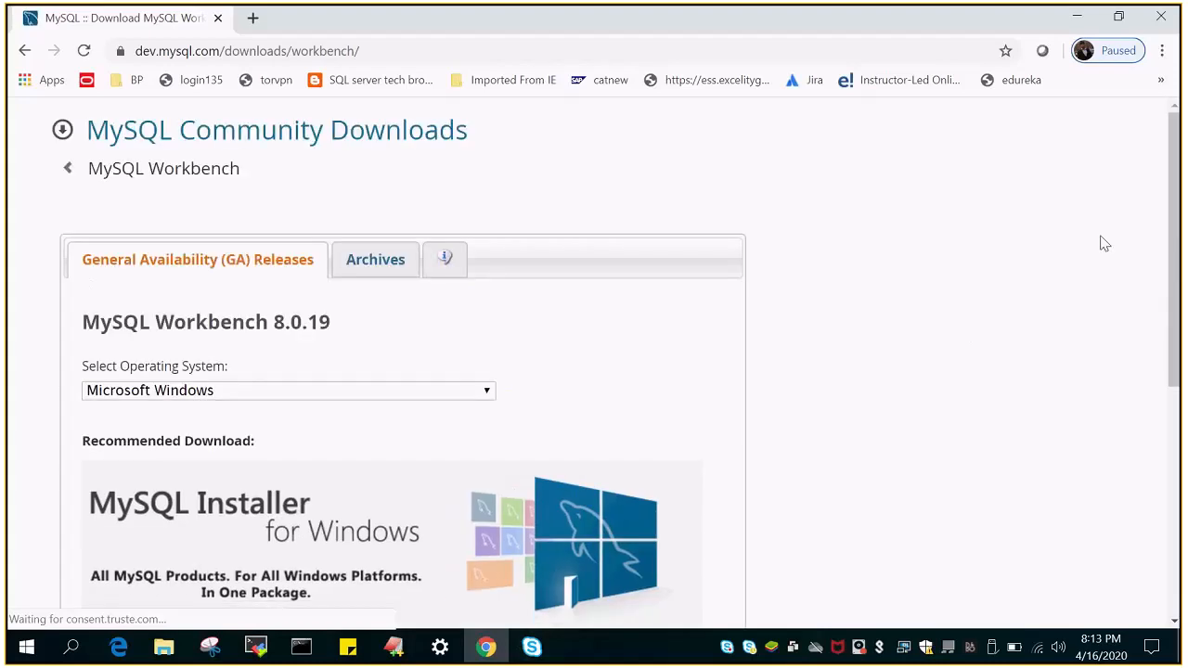
drag(1174, 172, 1152, 340)
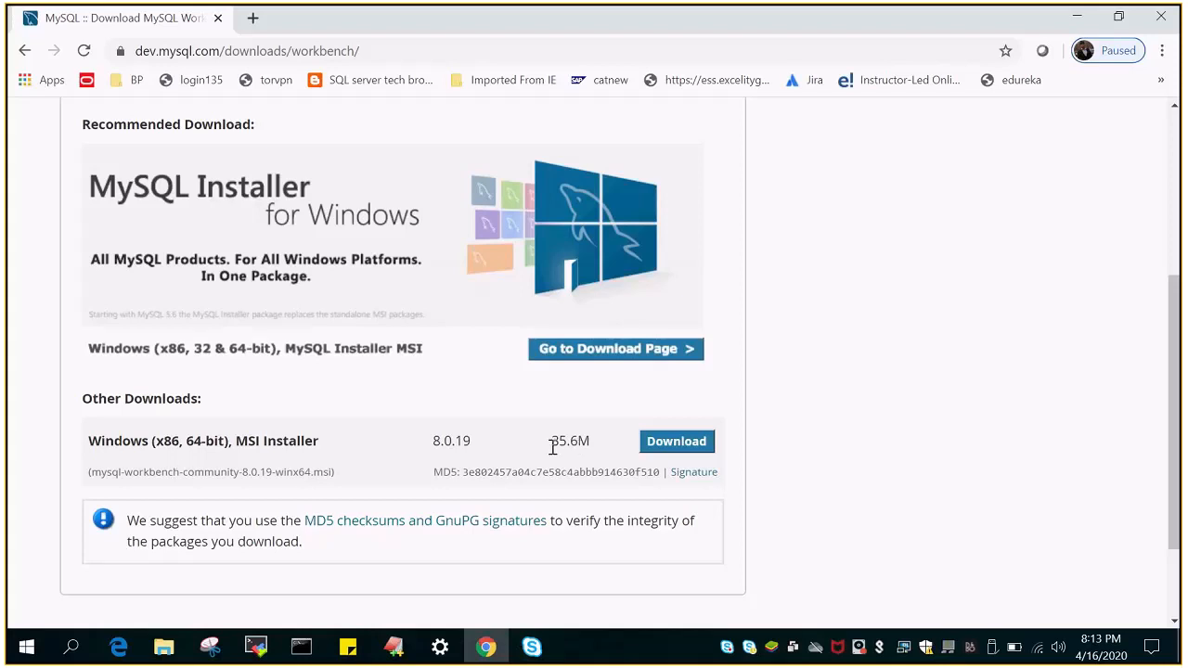
click(1077, 17)
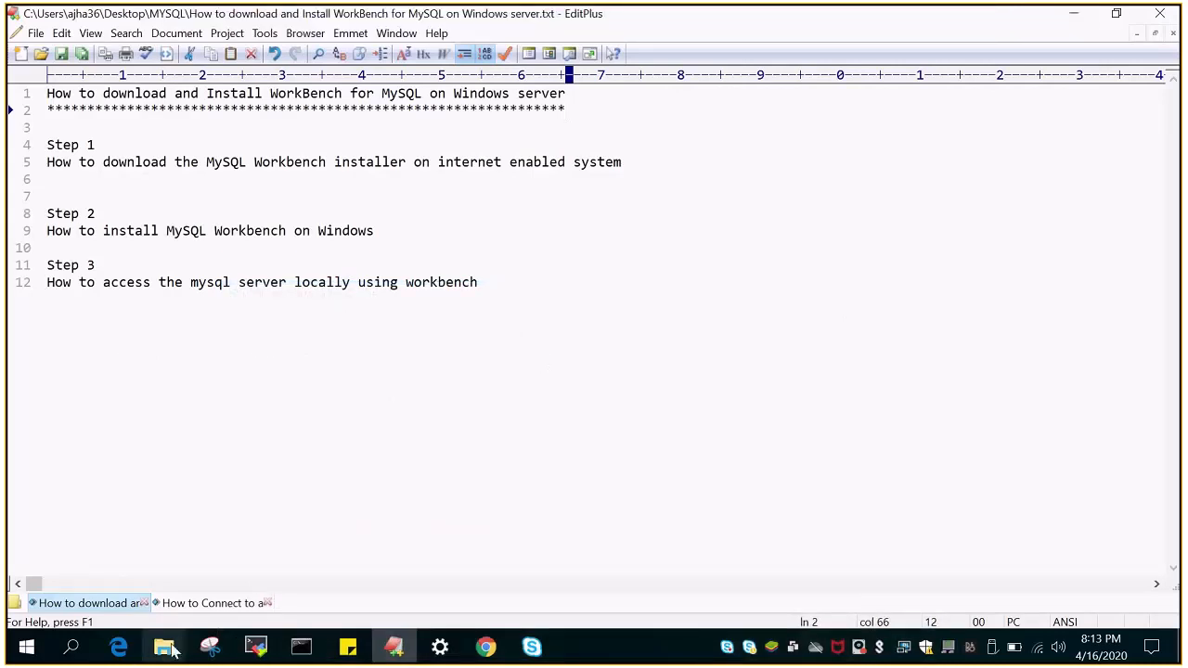
Run mysql-workbench-community-8.0.19-winx64.msi from the Software folder to start its setup wizard
mouse_move(170, 650)
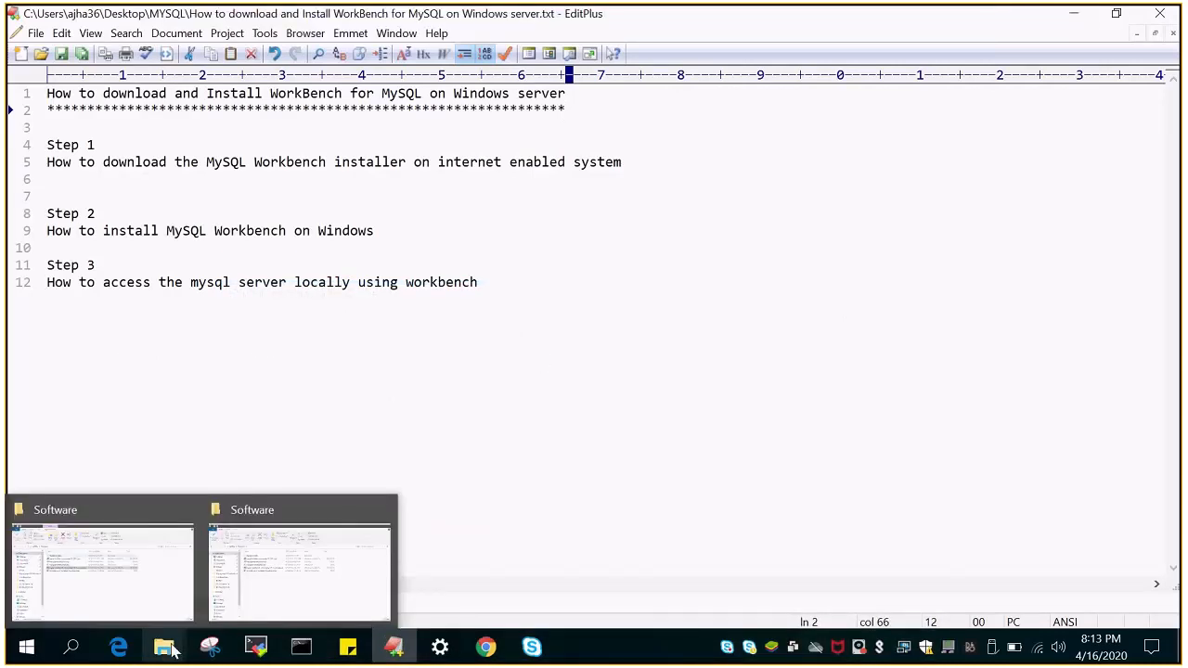
click(309, 588)
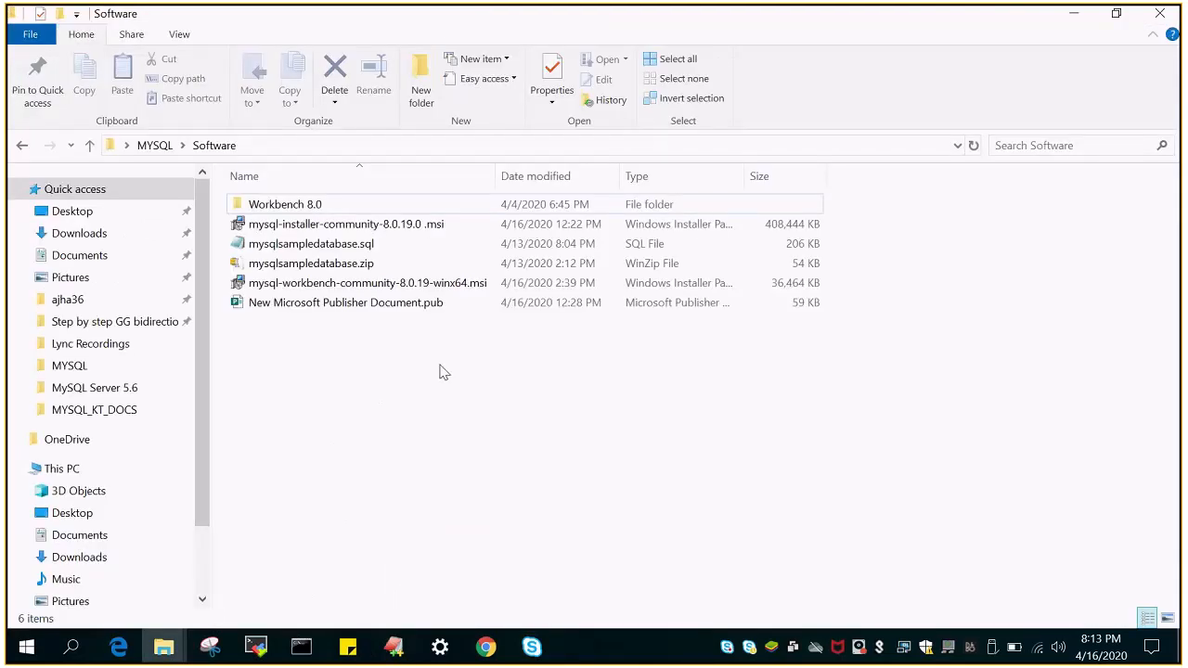
mouse_move(352, 292)
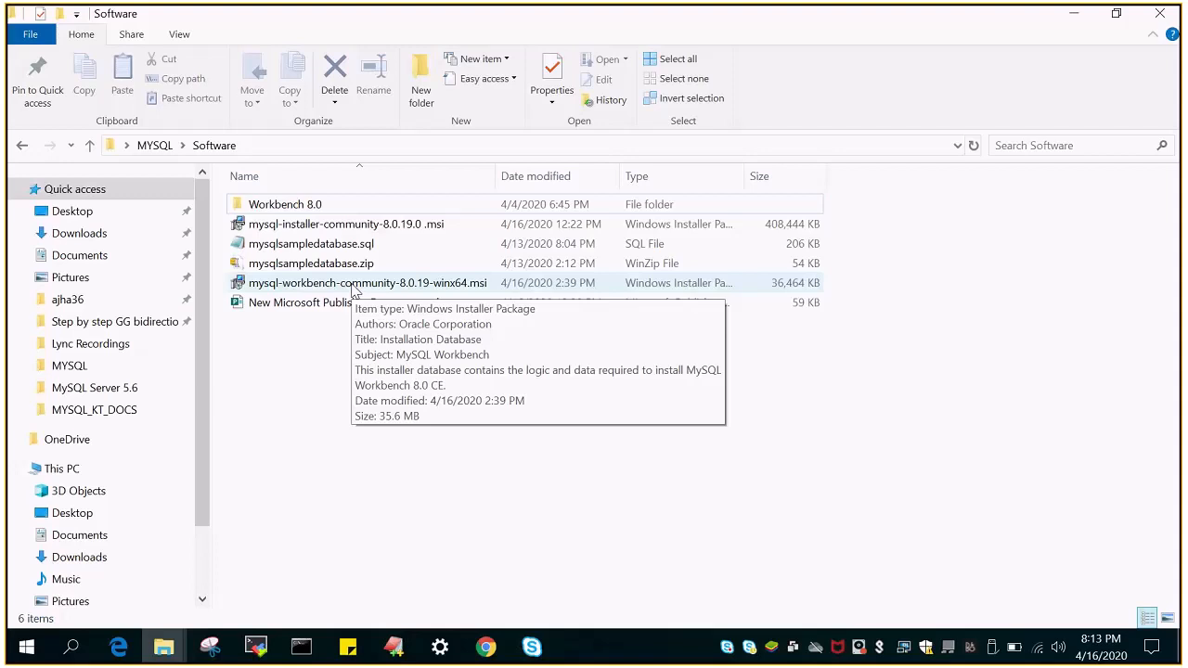
click(353, 292)
double_click(352, 292)
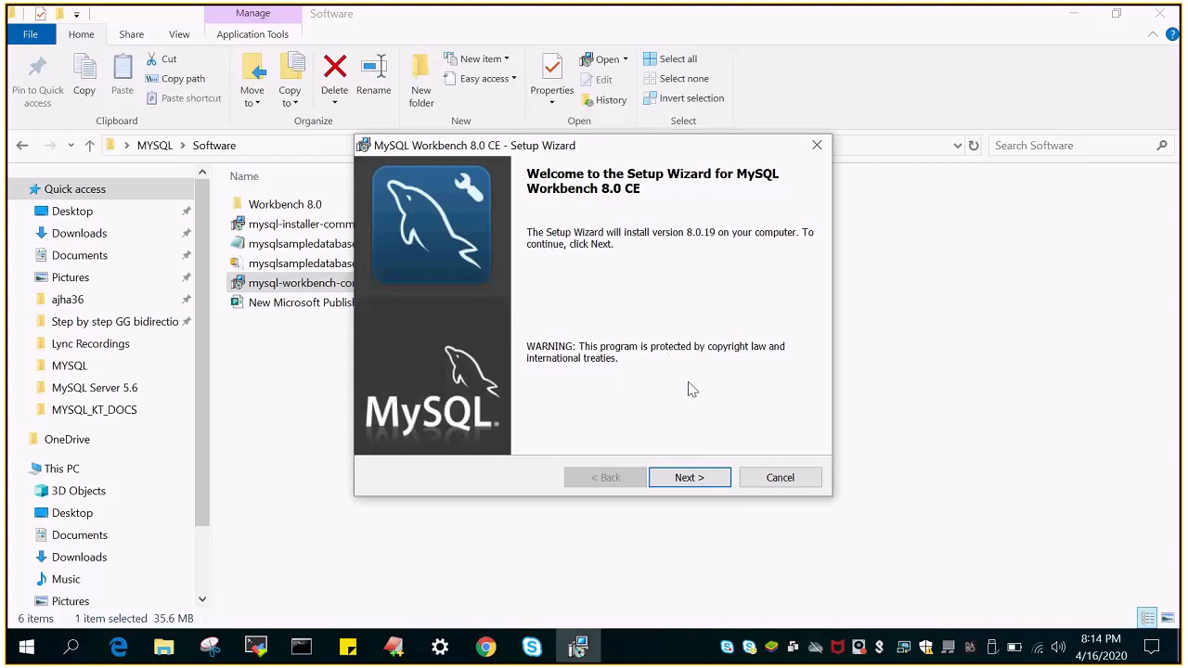
Install MySQL Workbench 8.0 CE with the Complete setup type into the default folder
click(696, 478)
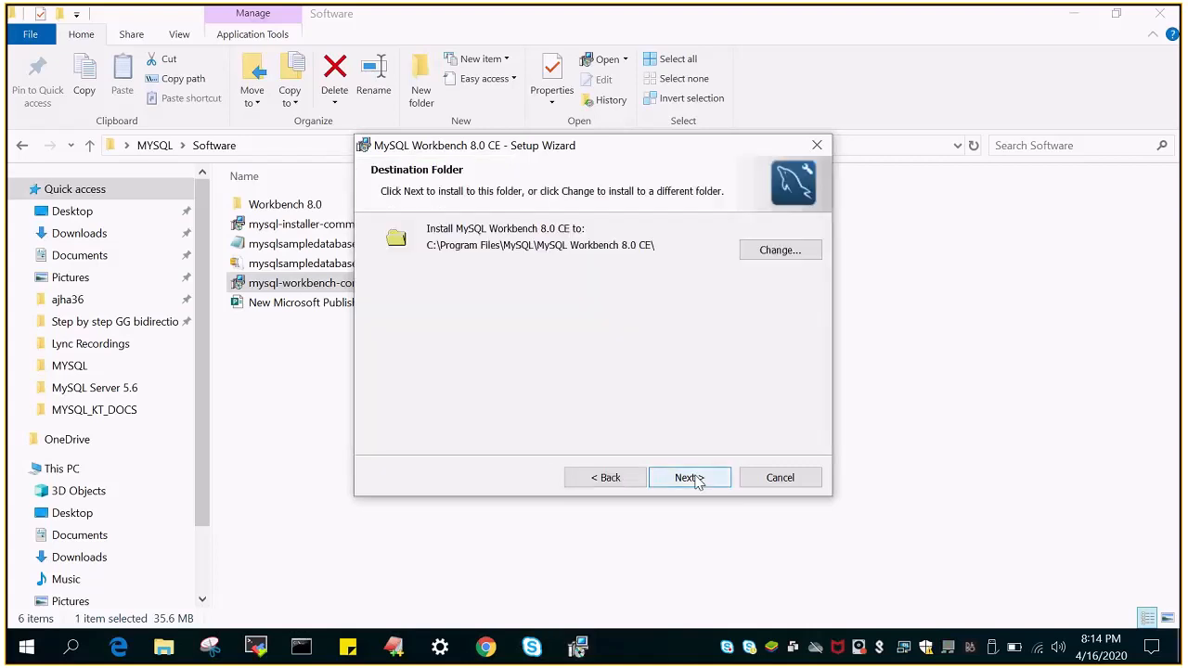
click(696, 478)
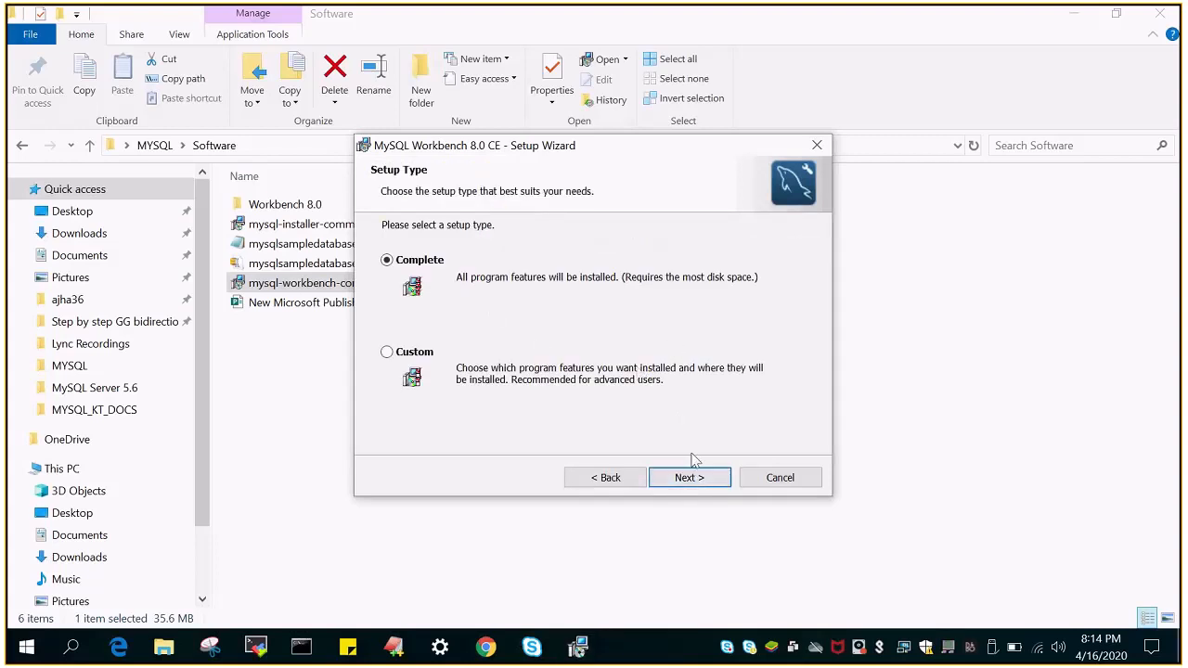
click(695, 481)
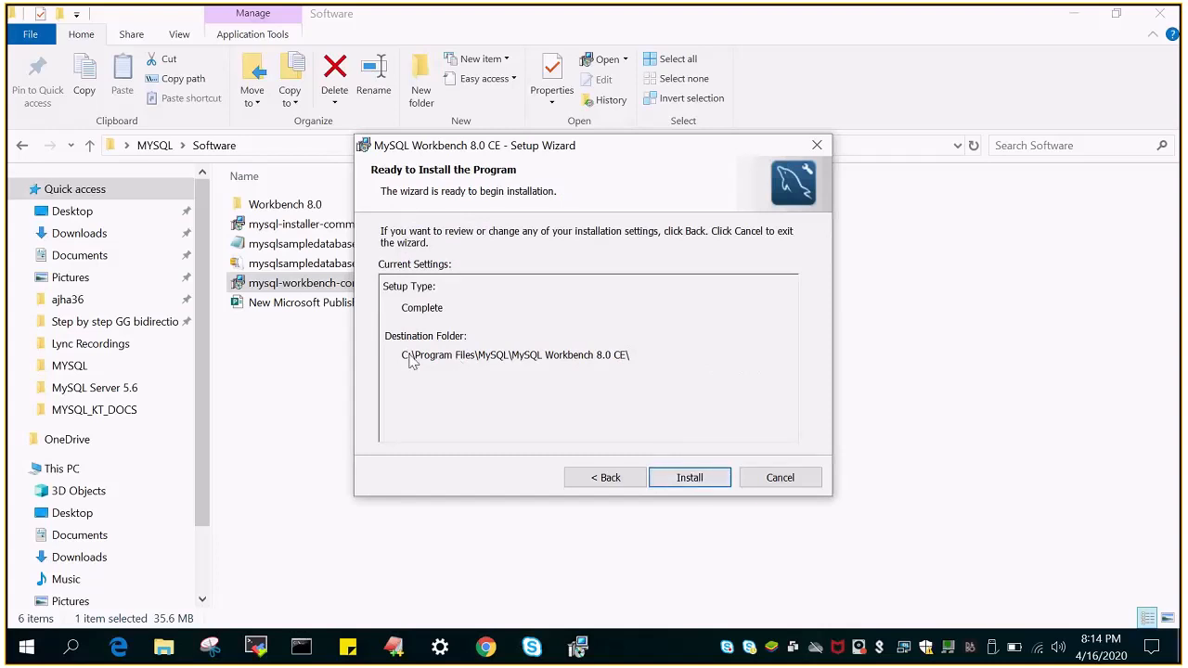
click(696, 481)
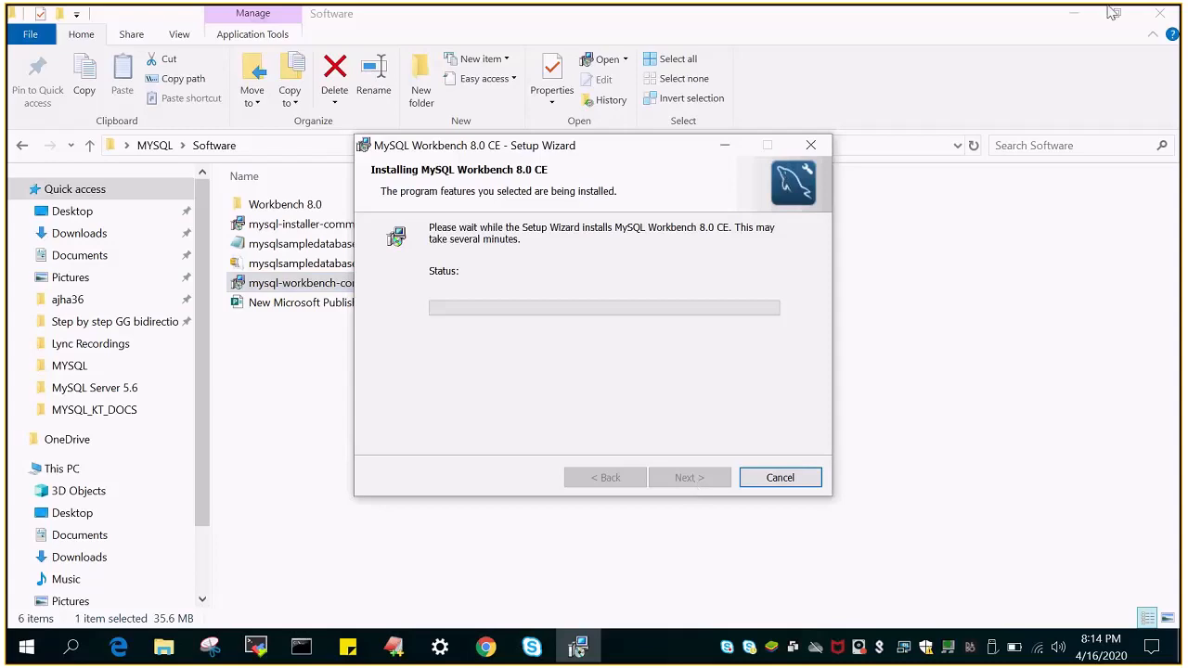
click(1075, 16)
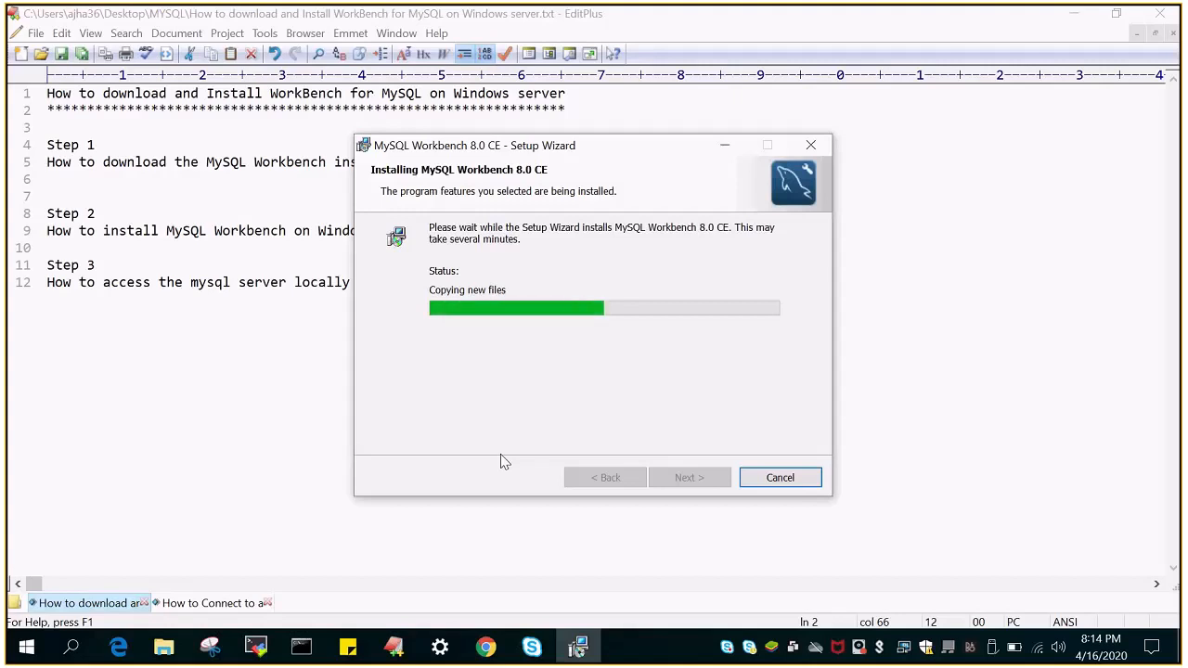
Exit the Pulse Secure client from its tray icon and confirm quitting
right_click(880, 648)
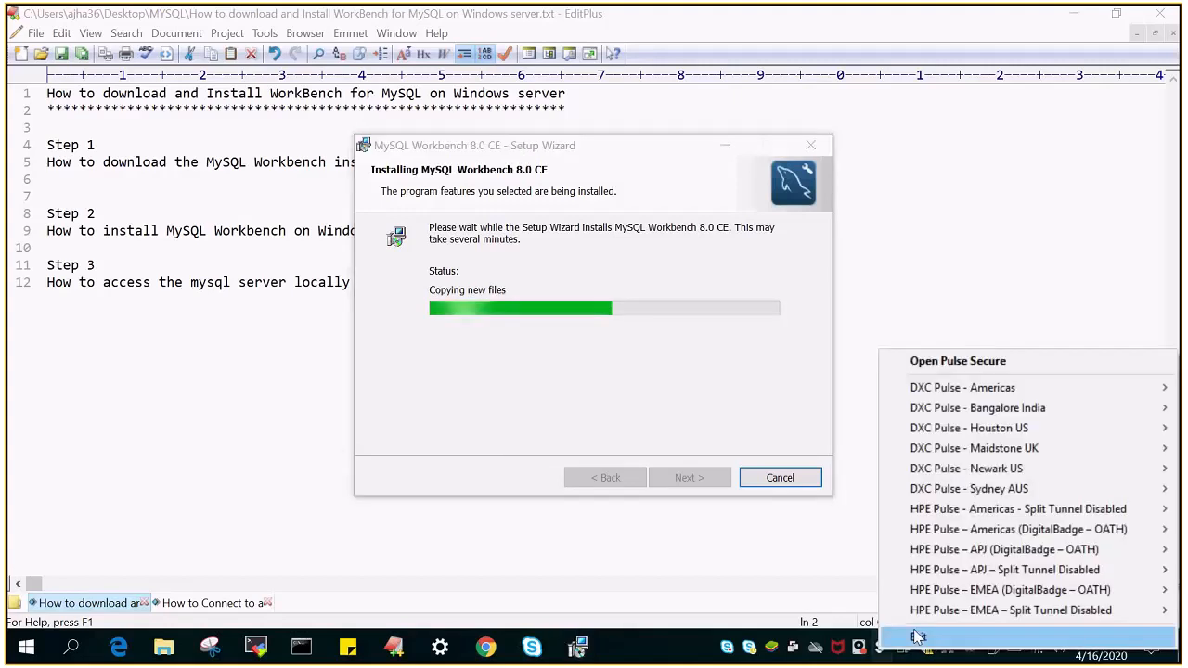
click(984, 632)
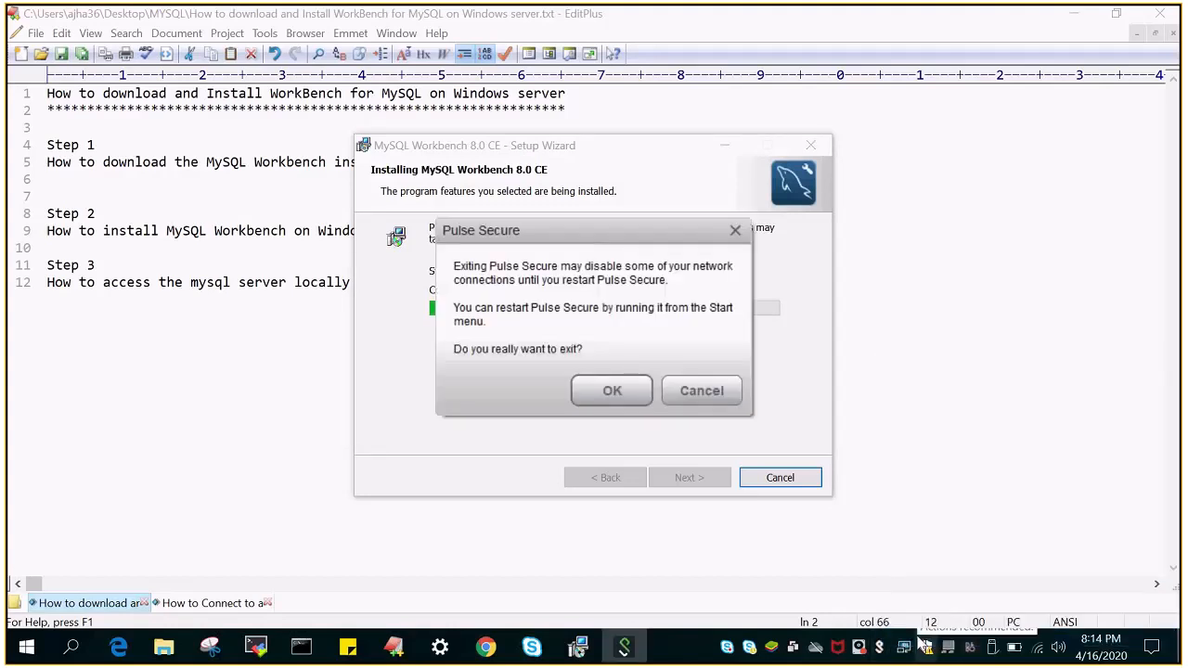
click(612, 392)
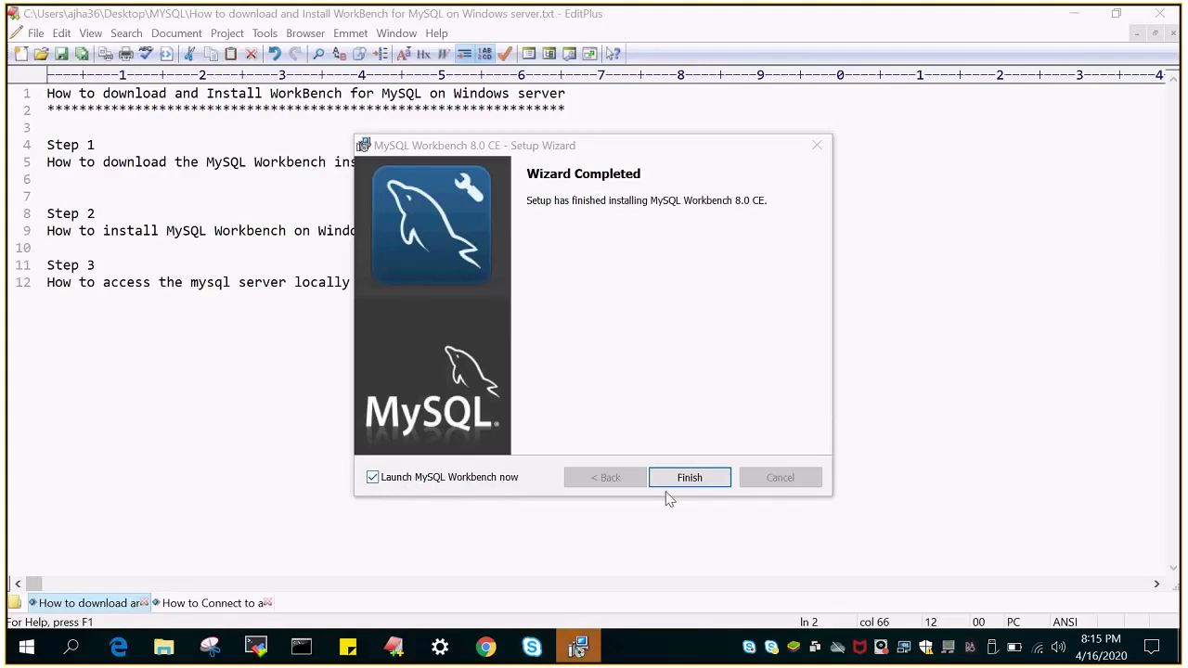
Finish the setup wizard and switch to the MySQL Workbench window
click(692, 477)
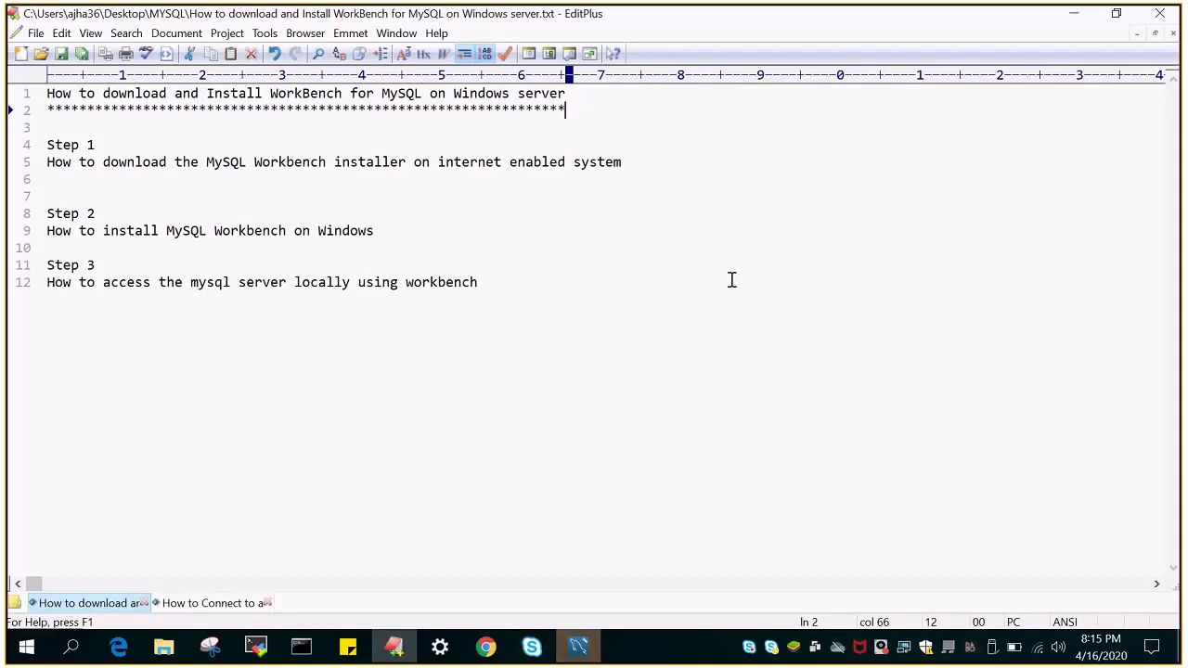
click(580, 647)
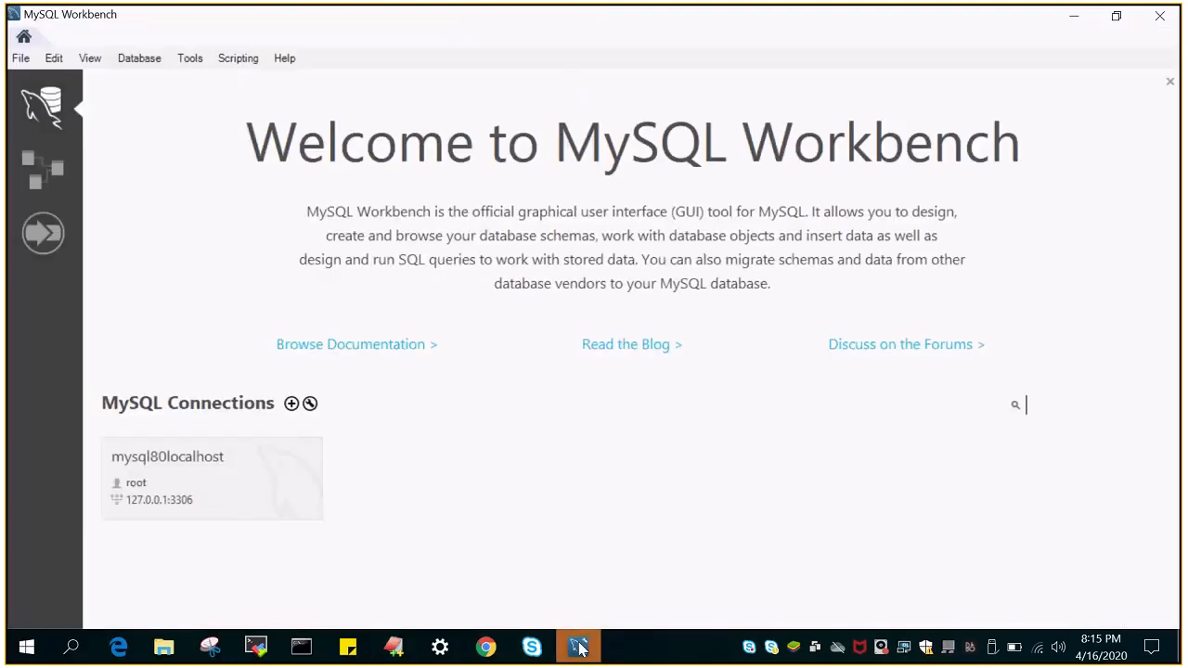
Delete the saved mysql80localhost connection and confirm the deletion
right_click(213, 468)
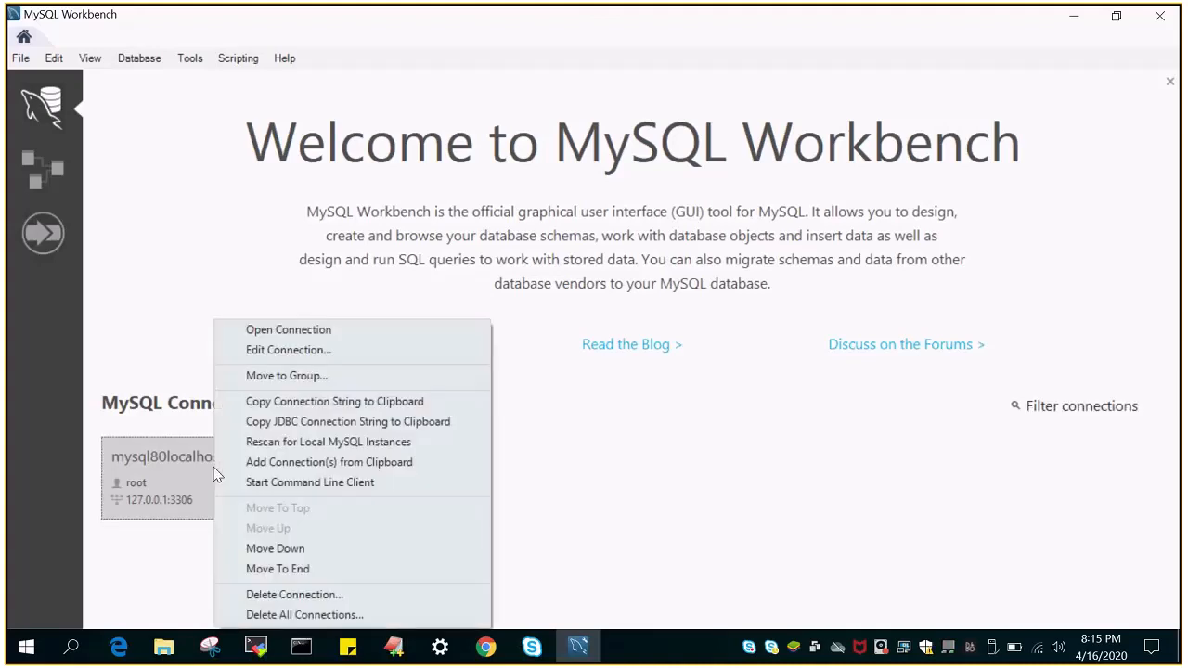
click(291, 595)
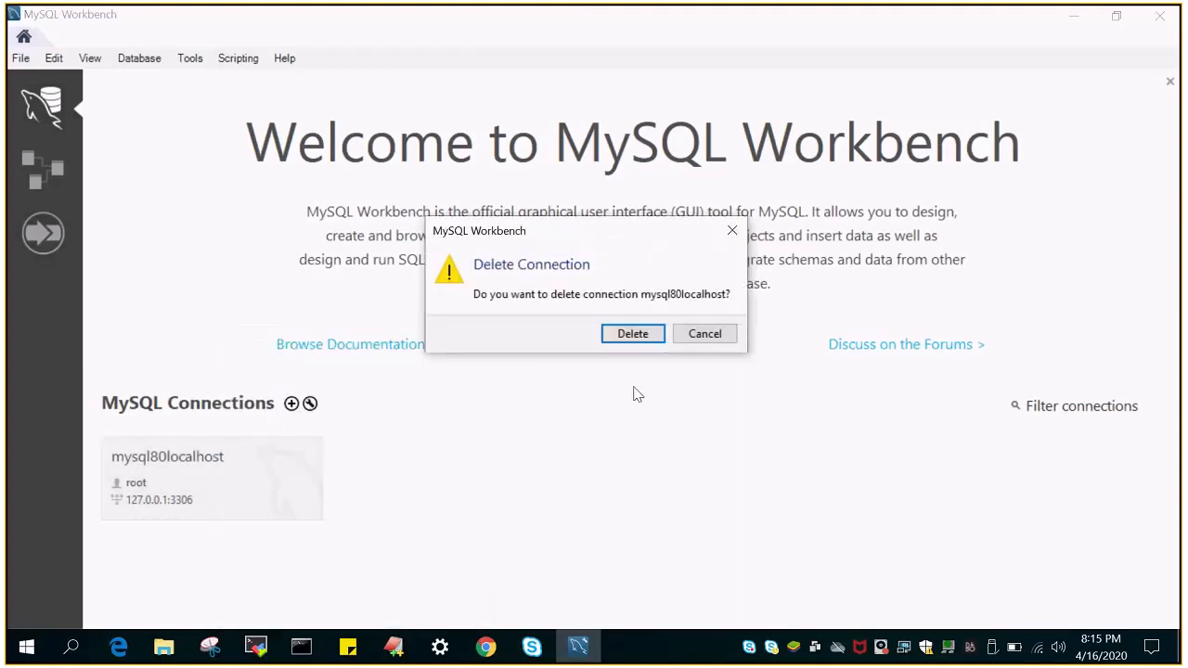
click(633, 336)
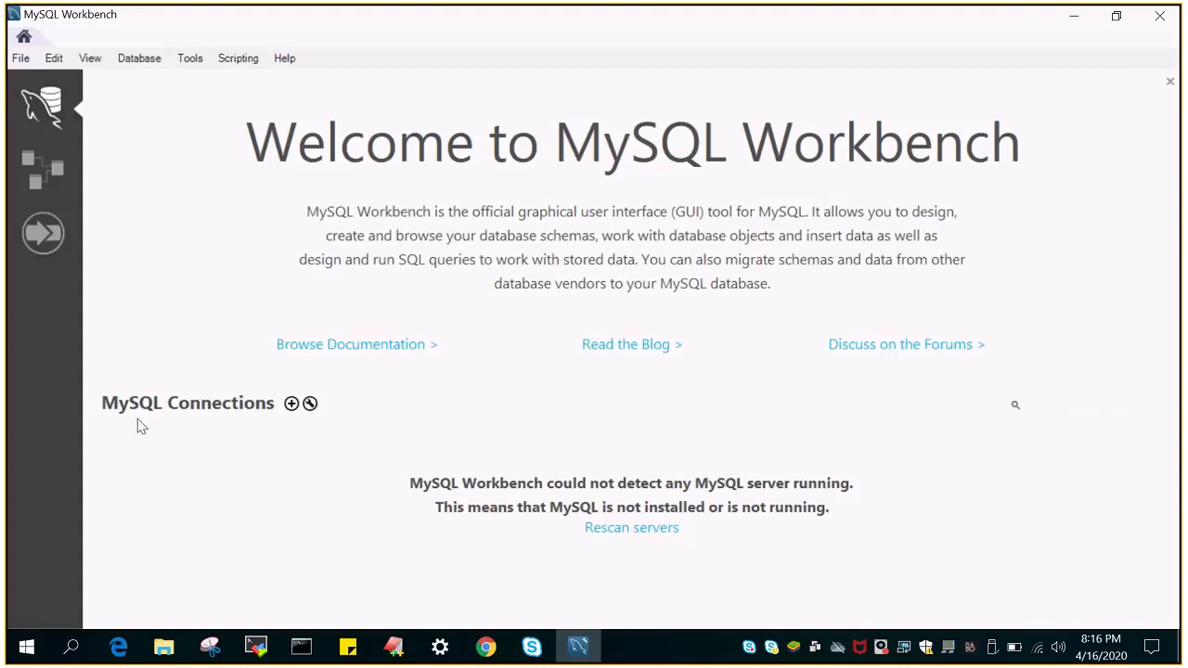
Add a connection named 'localhostmysql80' using root at 127.0.0.1:3306
click(291, 406)
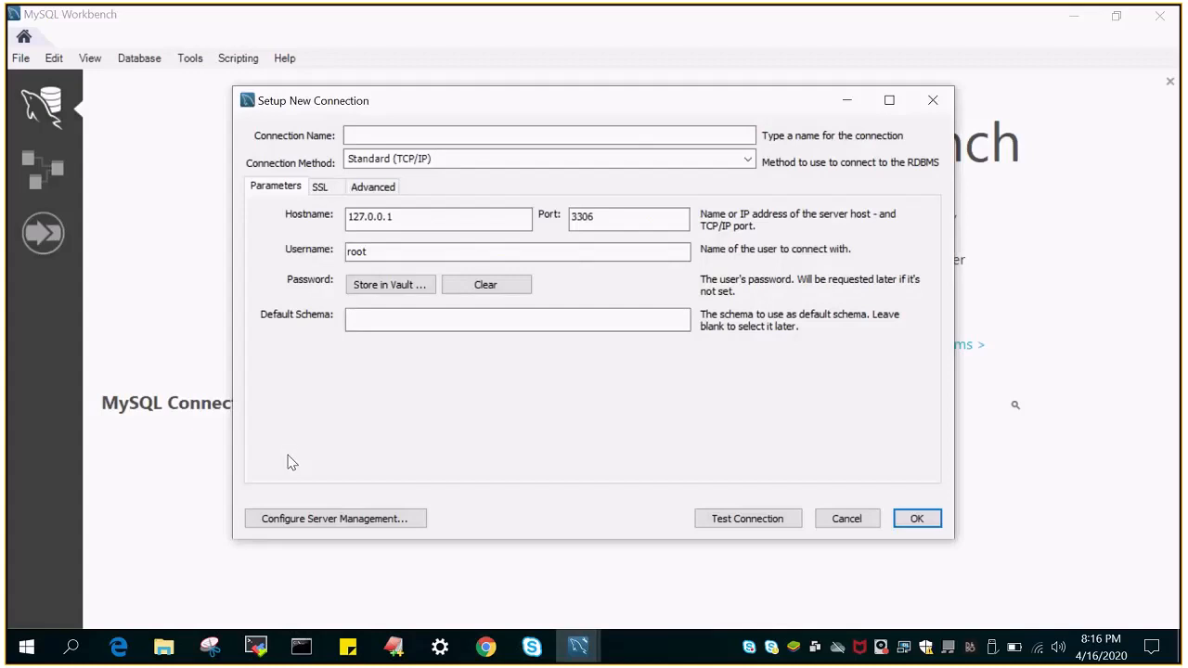
click(363, 135)
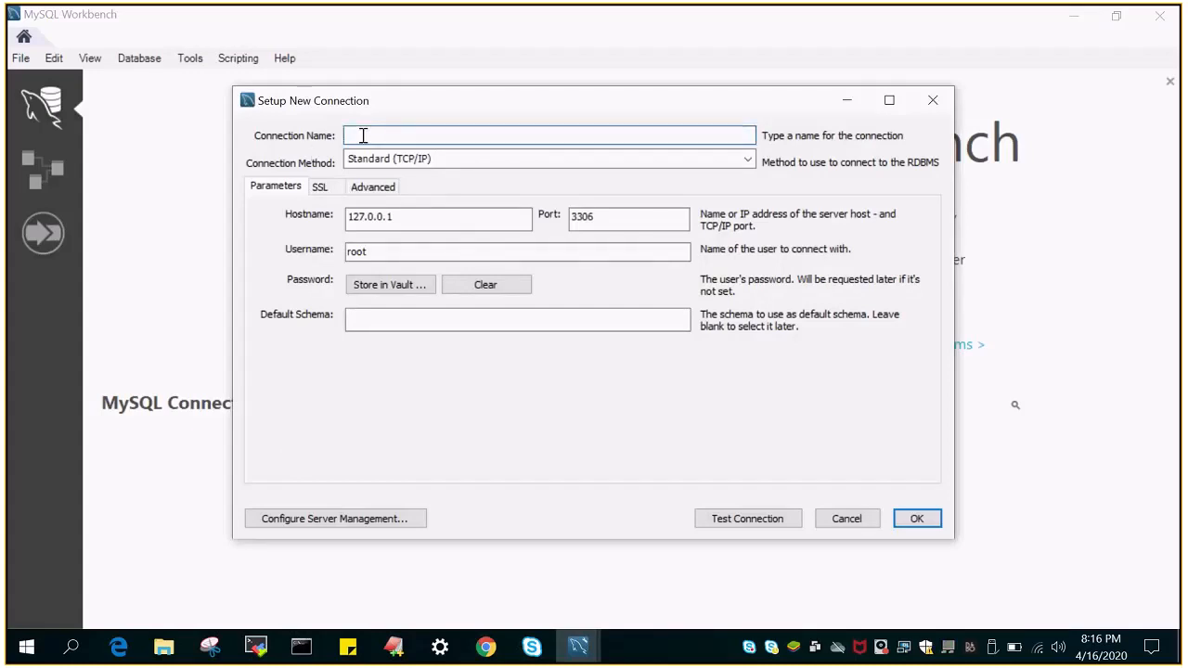
text(localhostmysql80)
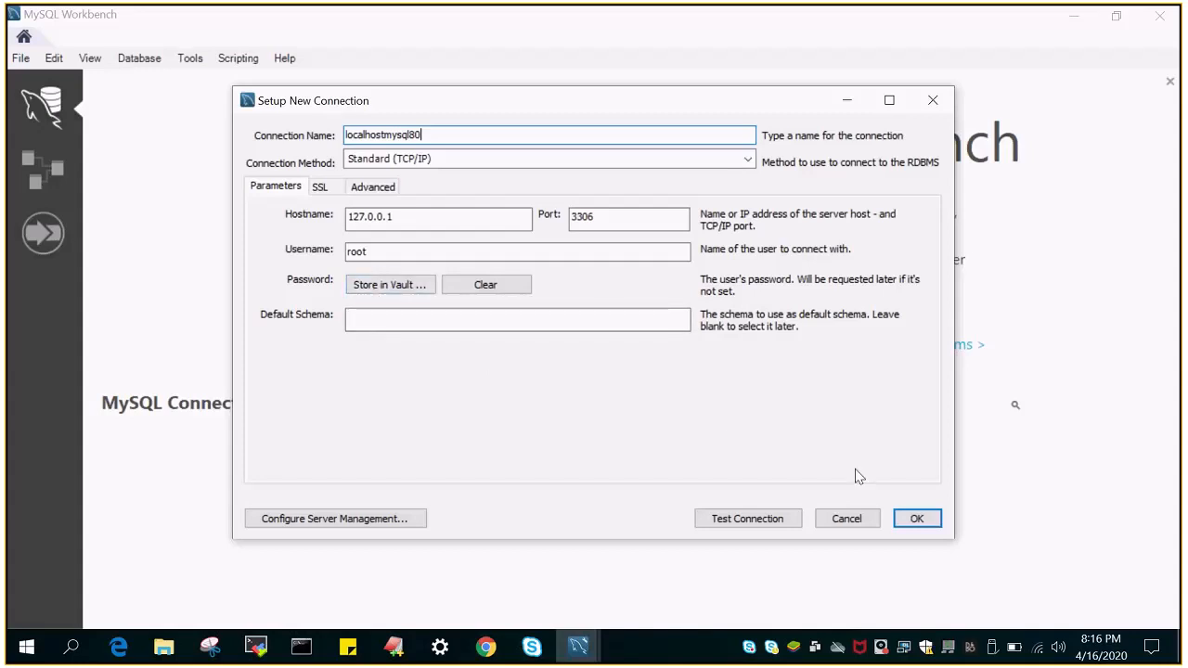
click(917, 520)
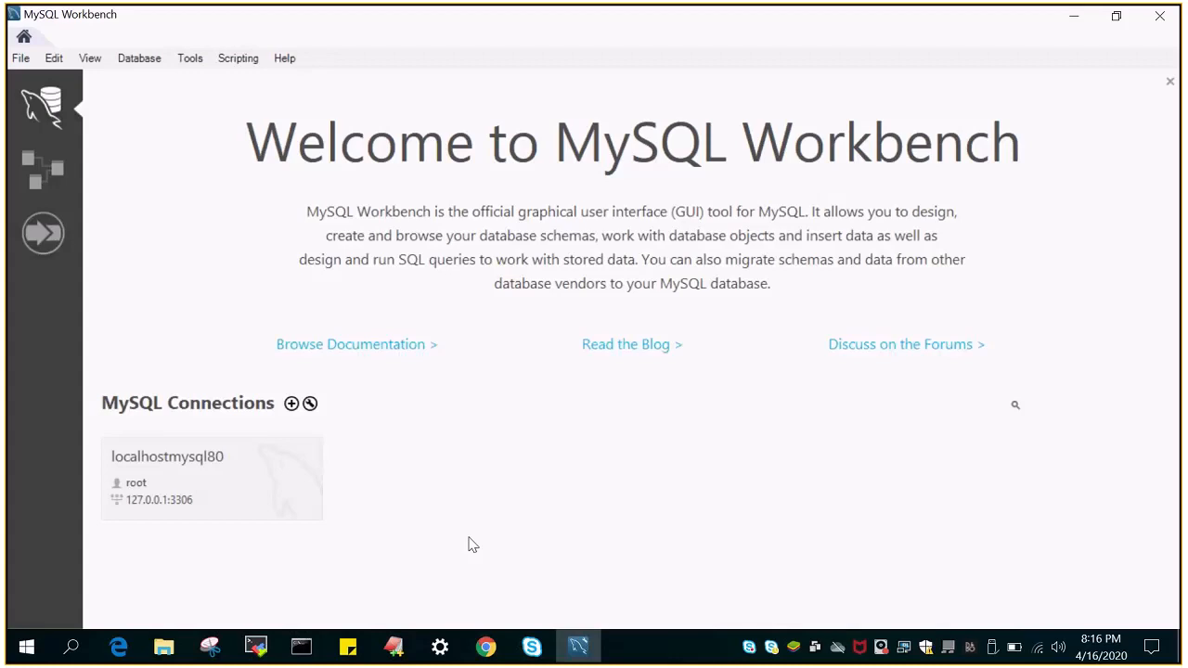
Open localhostmysql80 with the root password, saving it in the vault
click(169, 491)
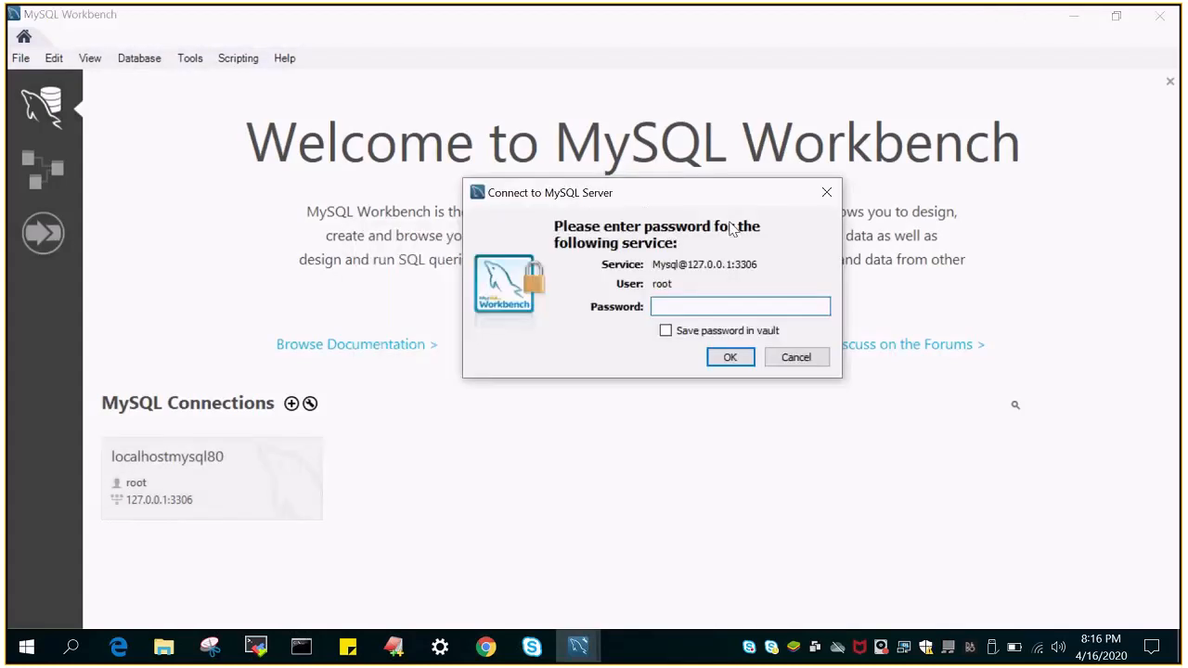
text(****)
key(BackSpace)
key(BackSpace)
key(BackSpace)
key(BackSpace)
text(**********)
click(666, 332)
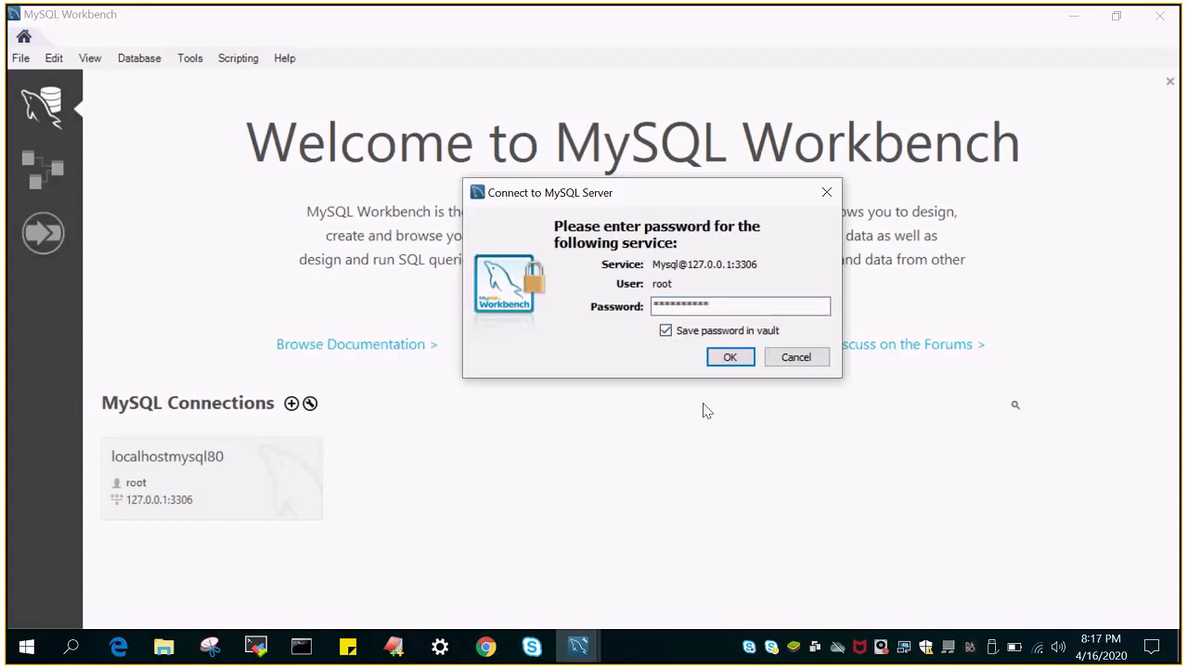
click(732, 362)
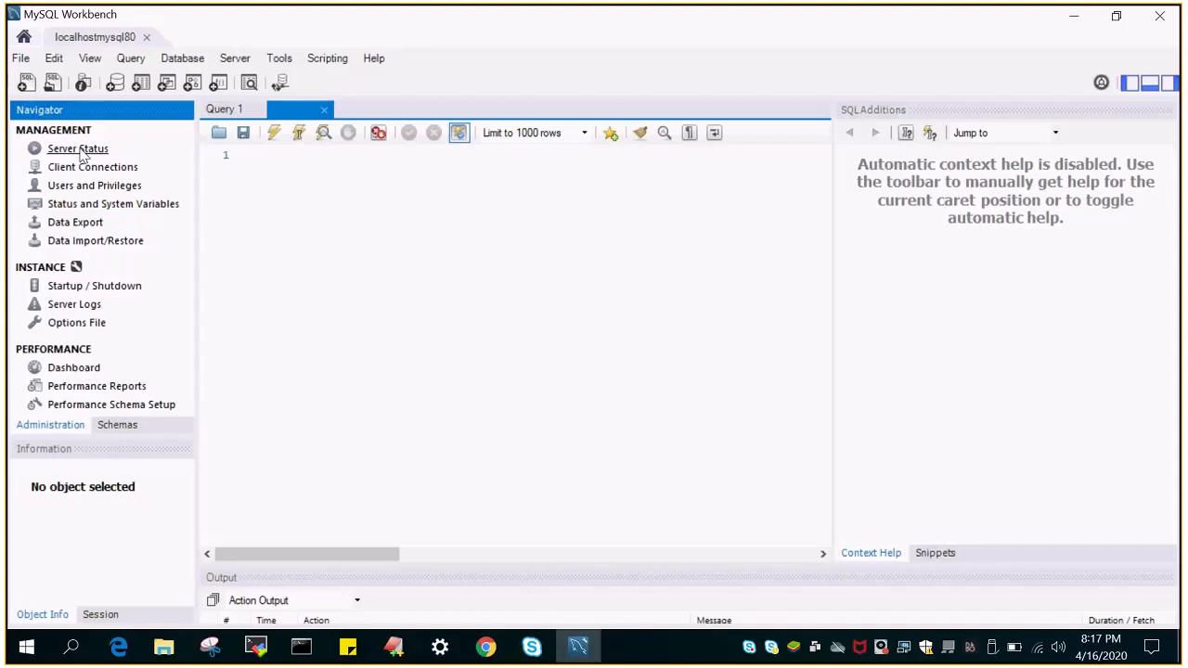
Show and refresh Server Status, then widen the panel to reveal the performance graphs
click(78, 148)
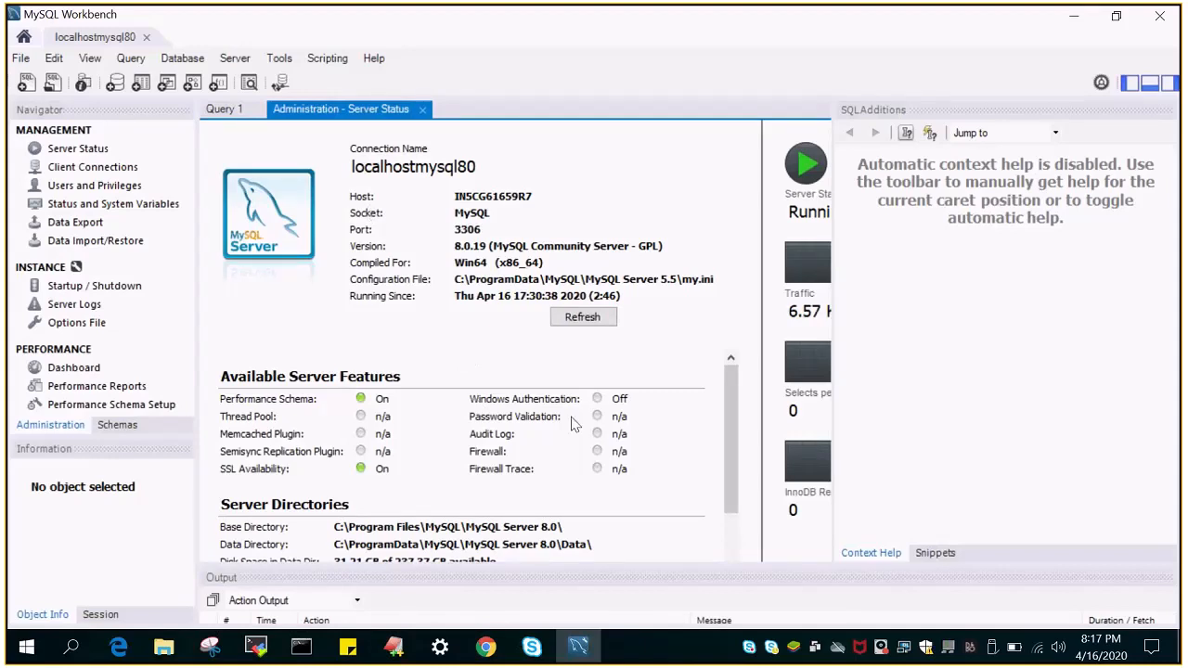
click(569, 318)
drag(834, 107, 965, 199)
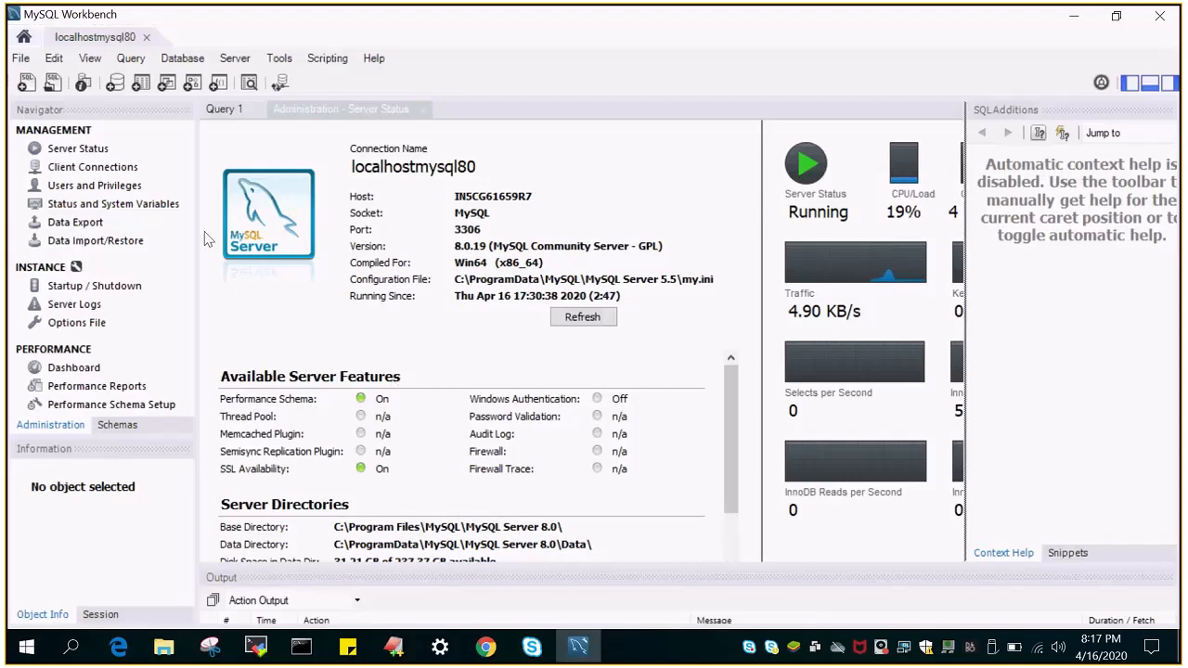
View Client Connections, then open Users and Privileges to list the accounts
click(98, 167)
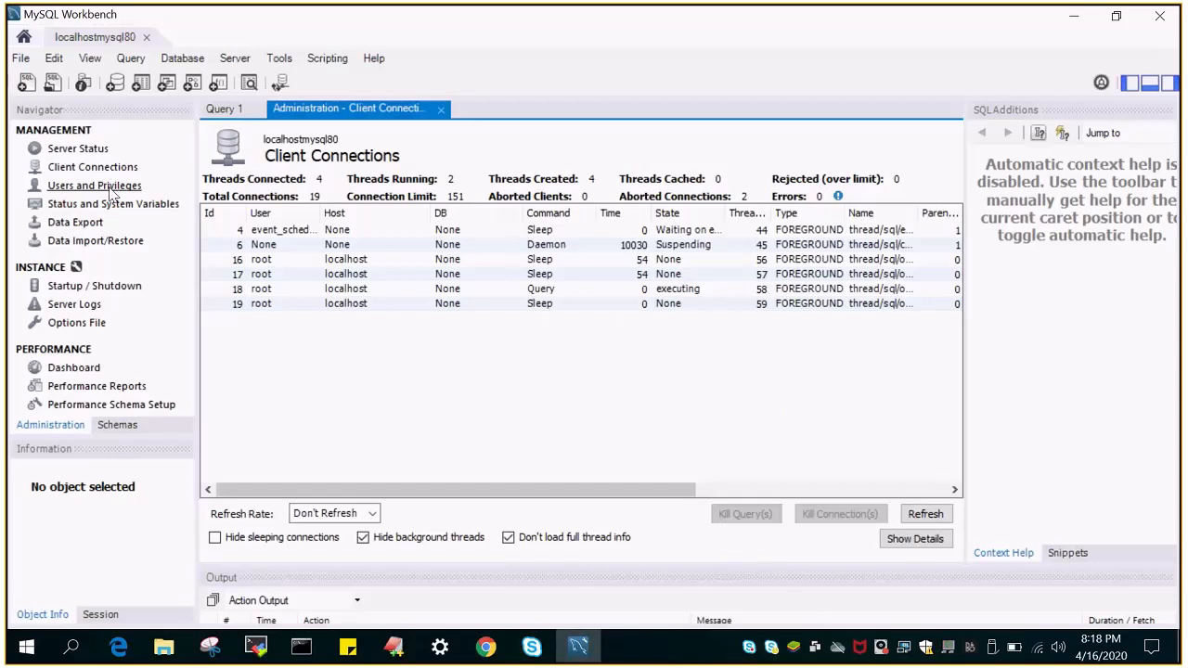
click(112, 187)
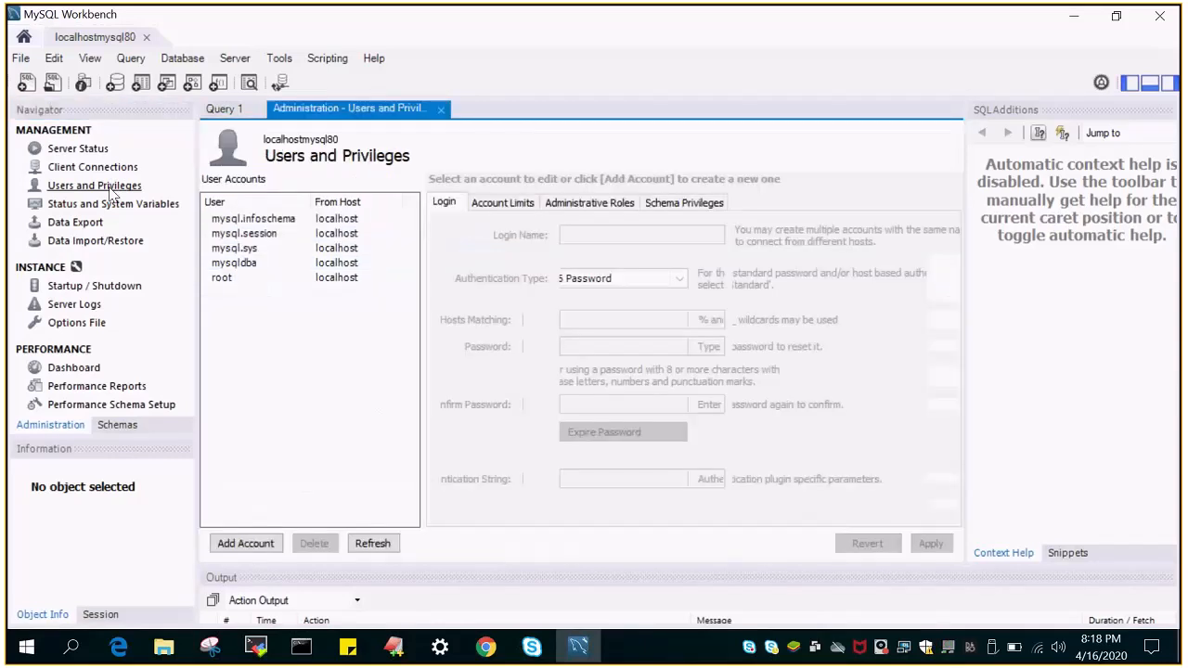